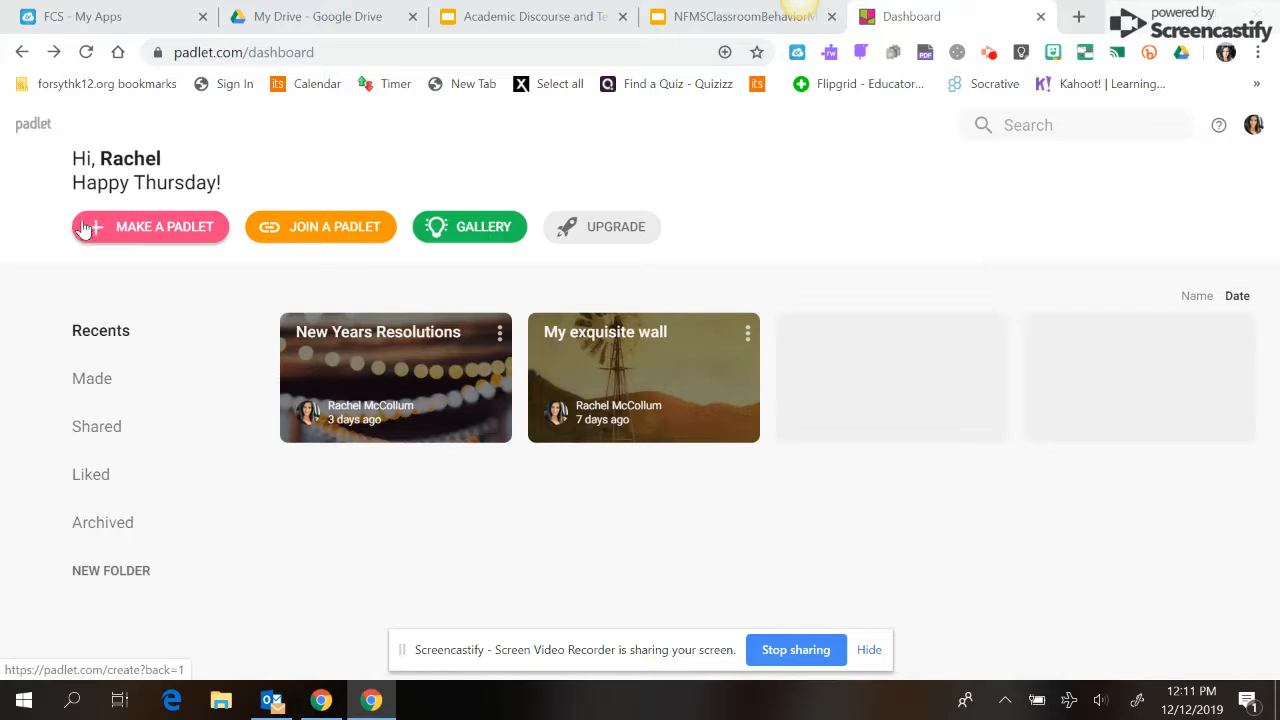
Create a new blank padlet with the Wall layout
left_click(128, 232)
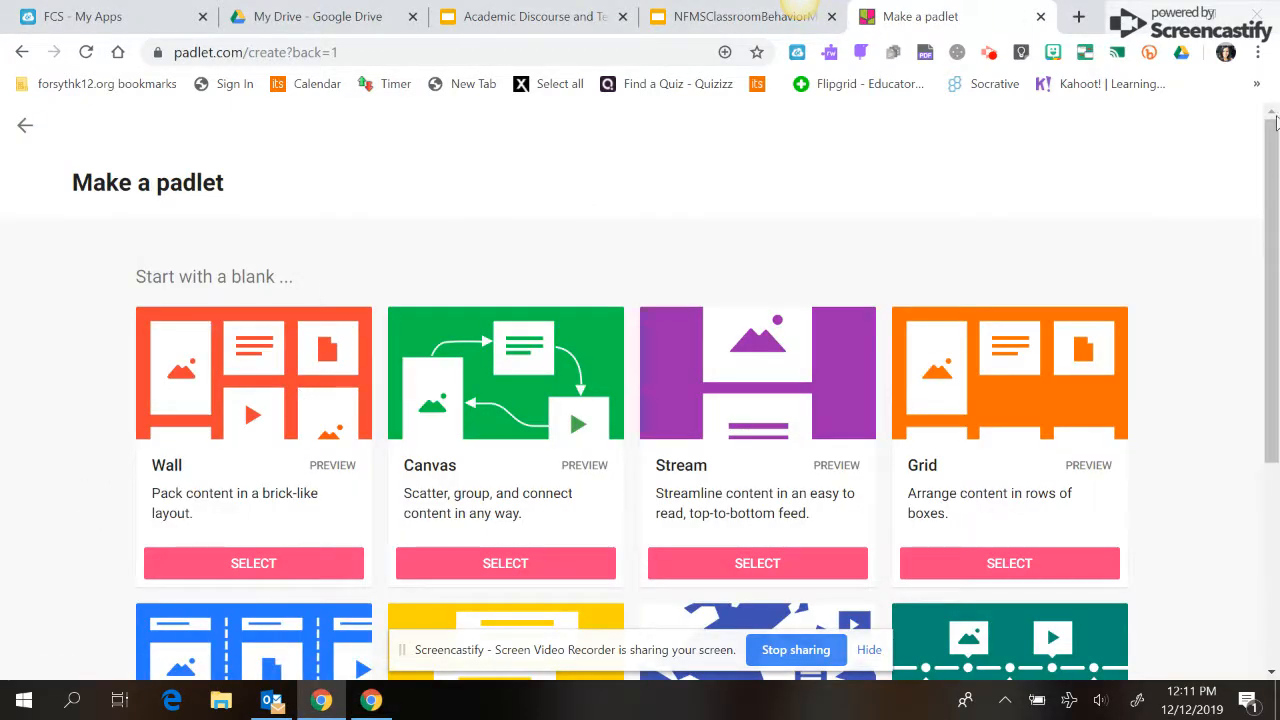
scroll(700, 400, "down", 1)
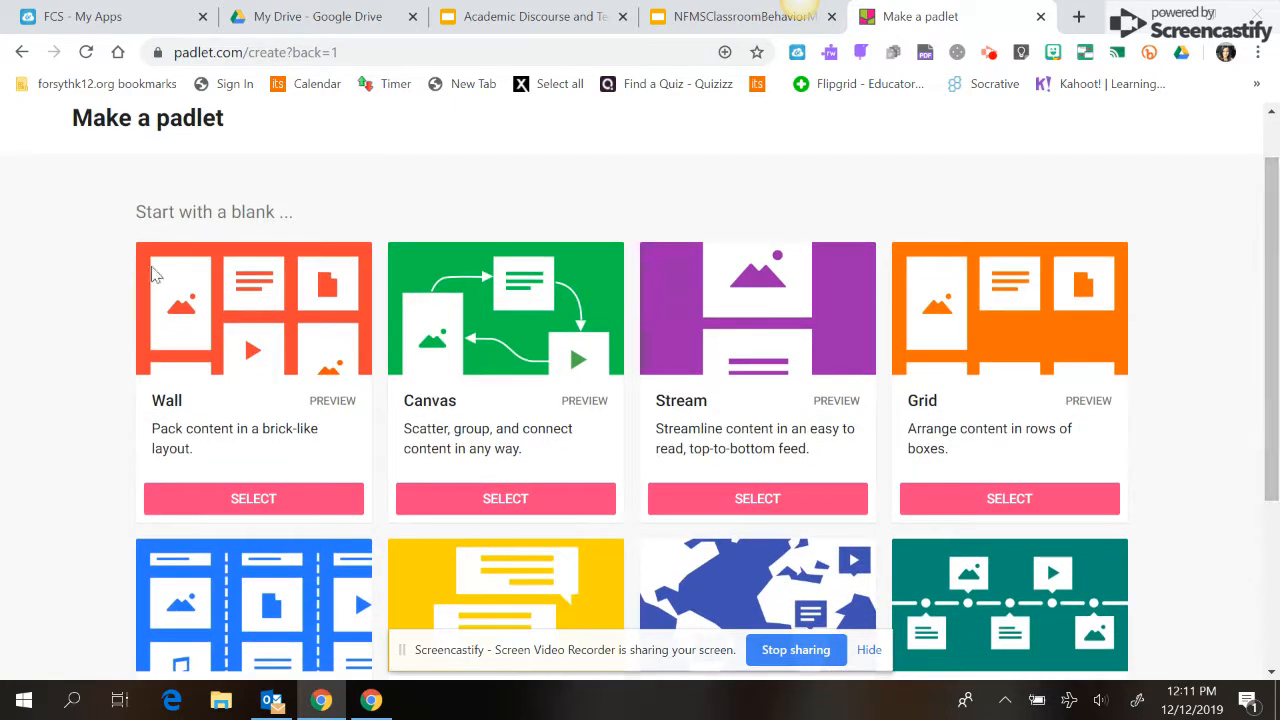
left_click(260, 499)
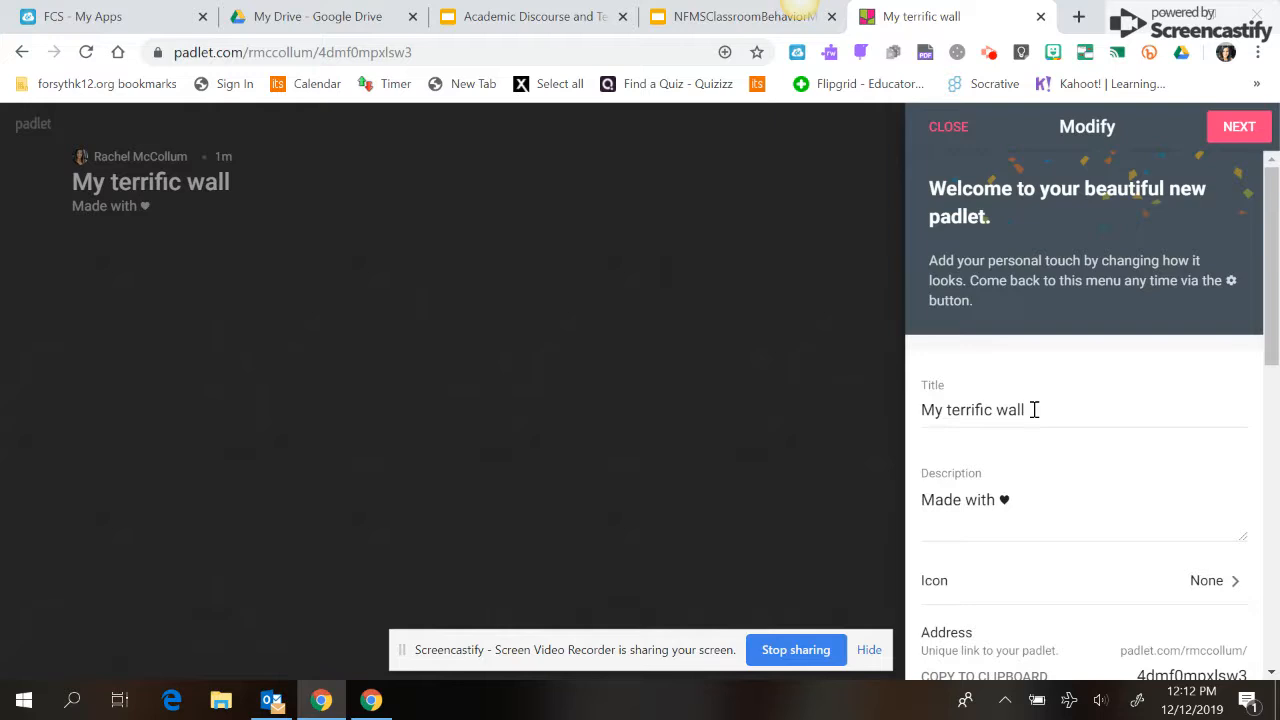
Replace the padlet's default title with "Theme from Roll of Thunder"
left_click_drag(1034, 410, 926, 437)
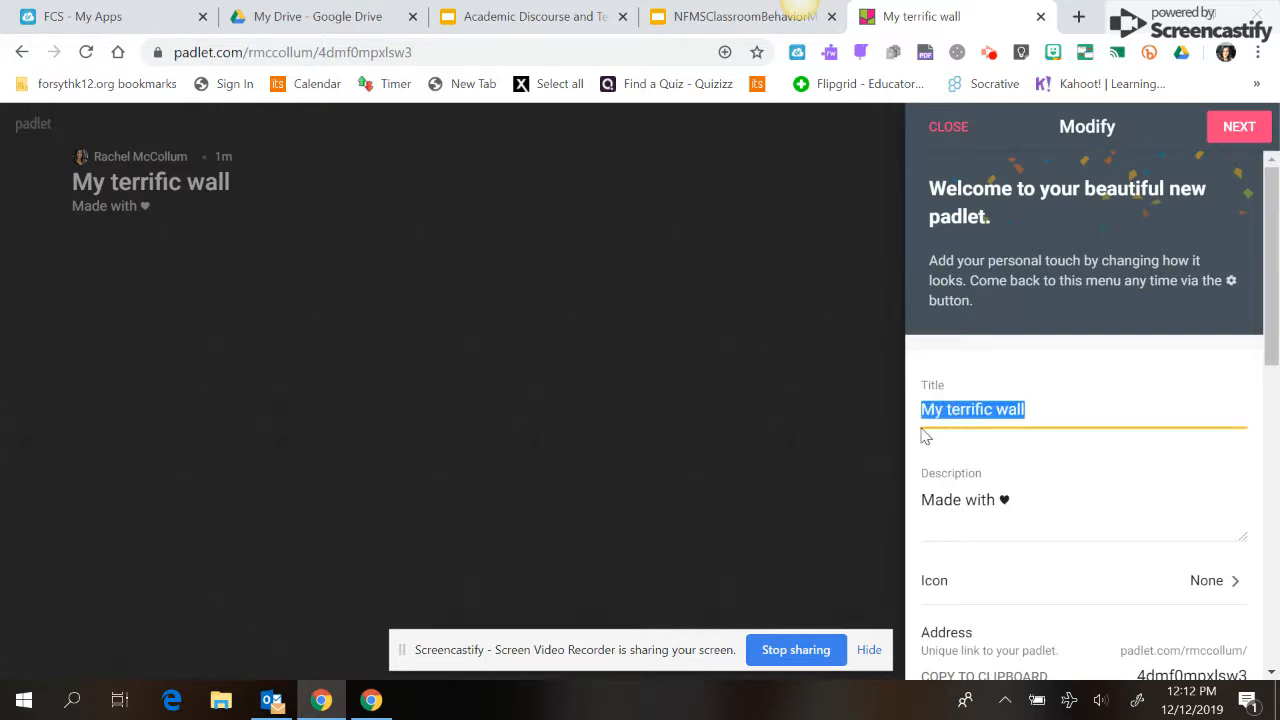
key("BackSpace")
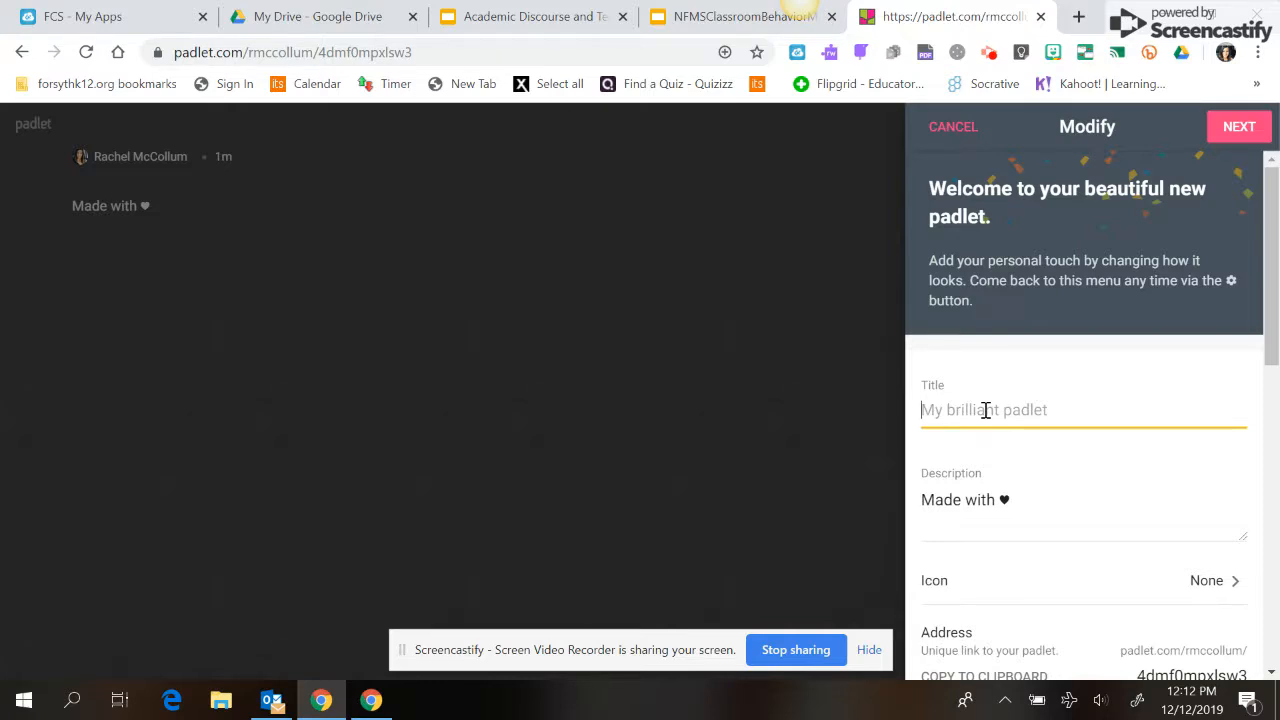
type("Theme ")
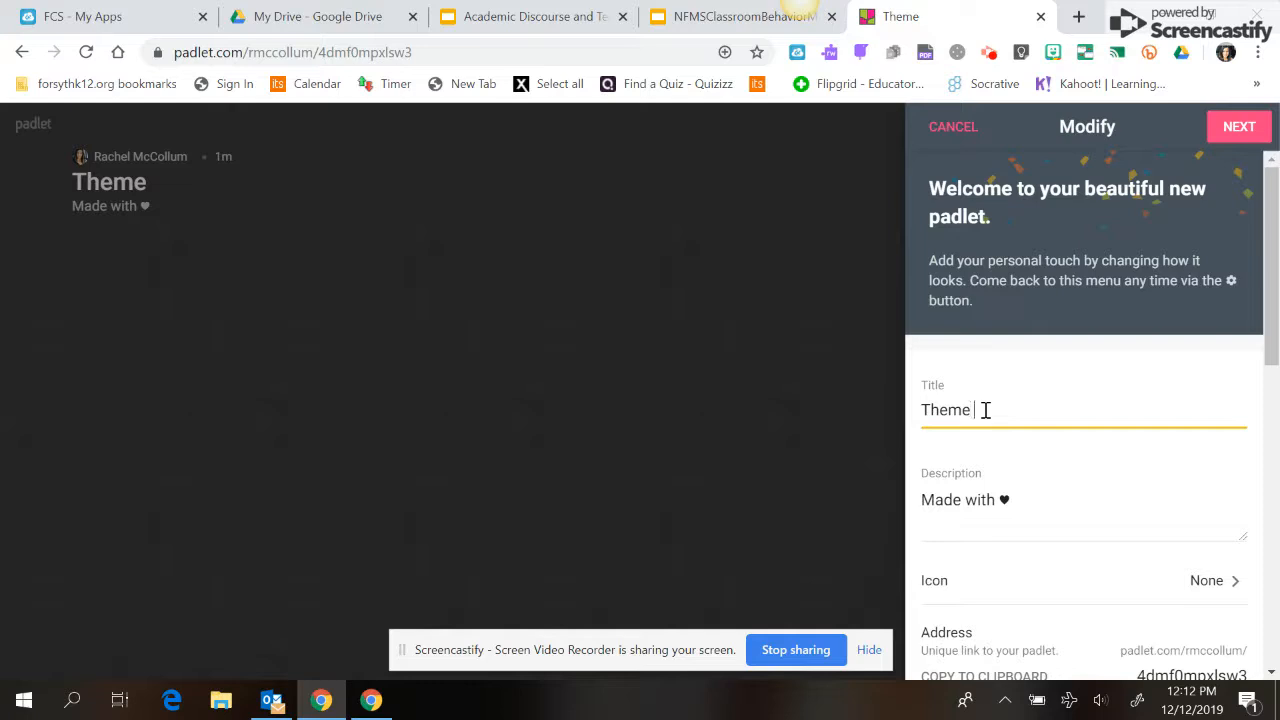
type("from Roll")
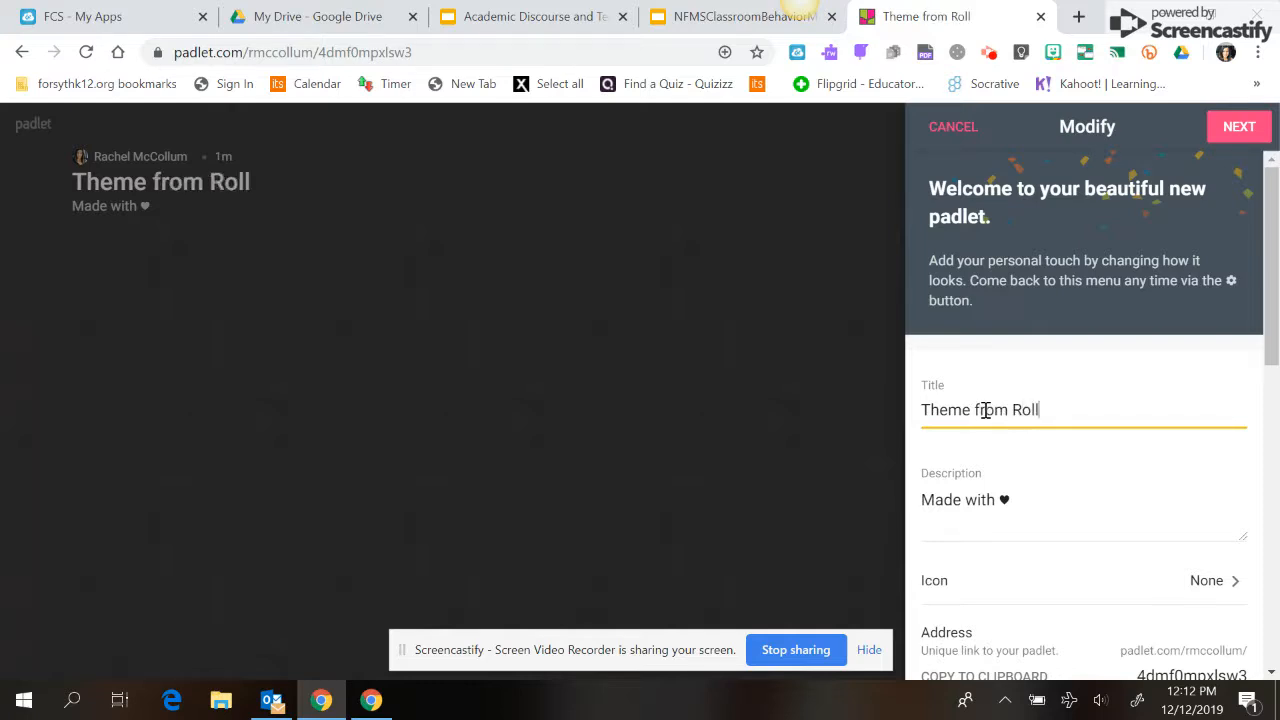
type(" of Thunder")
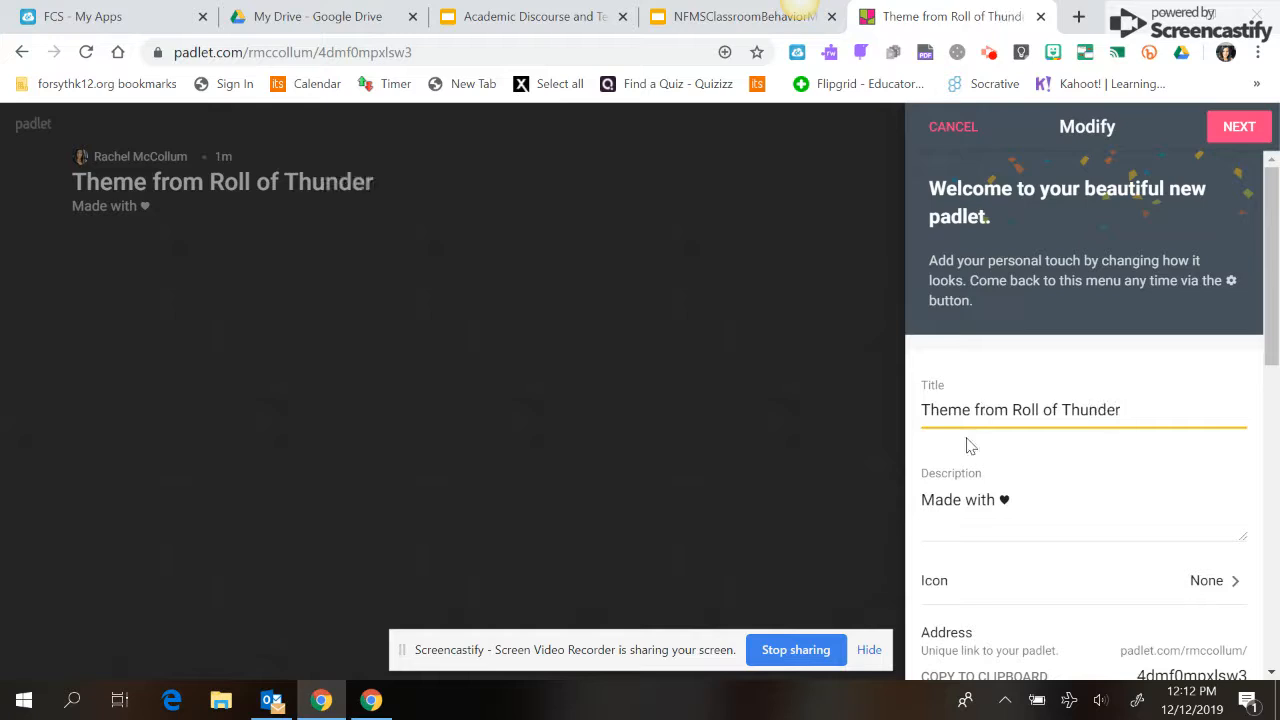
Set the description to "With your partner discuss the theme you chose from Chapter 6. Back up your theme with two pieces of evidence."
left_click(953, 501)
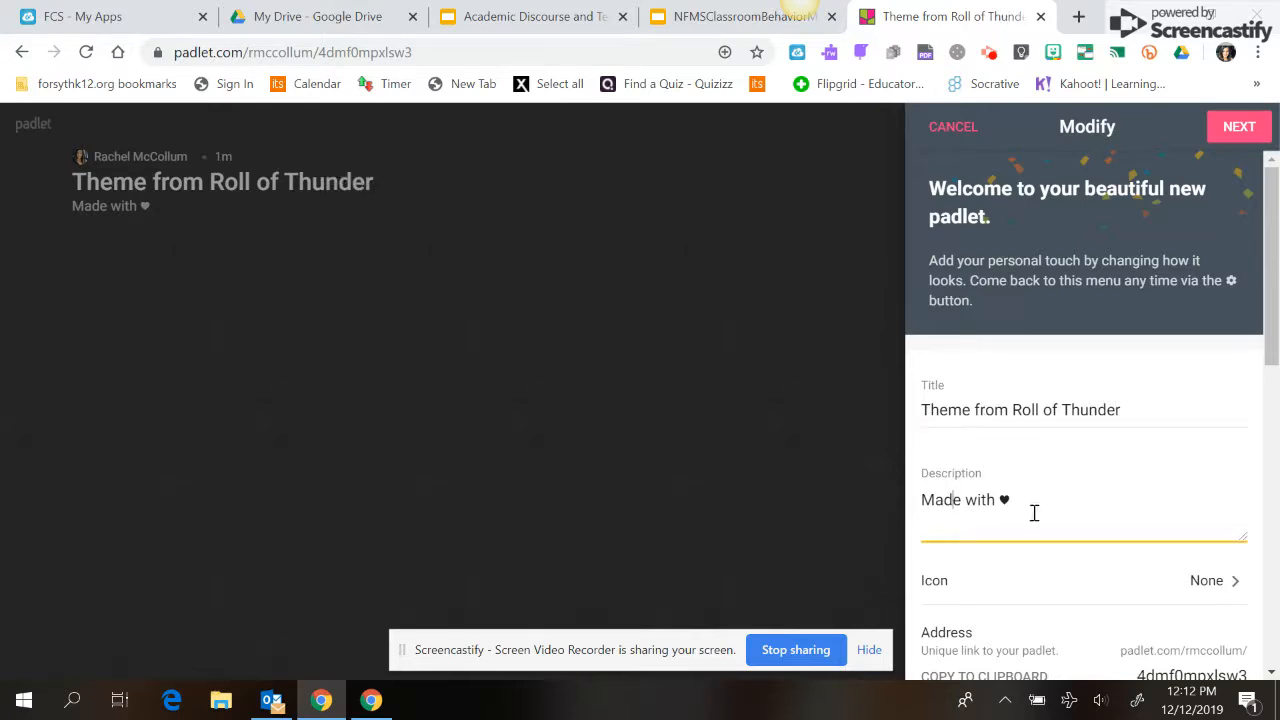
left_click_drag(1017, 503, 920, 508)
type("Wi")
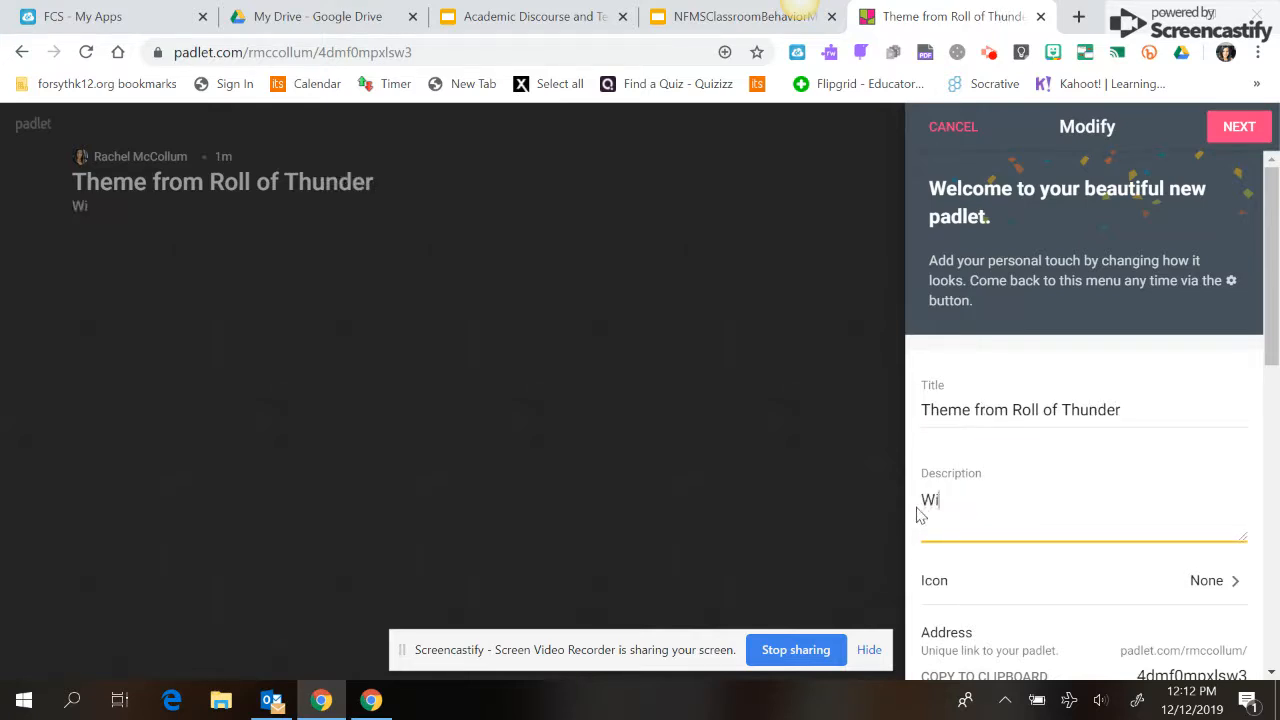
type("th your partn")
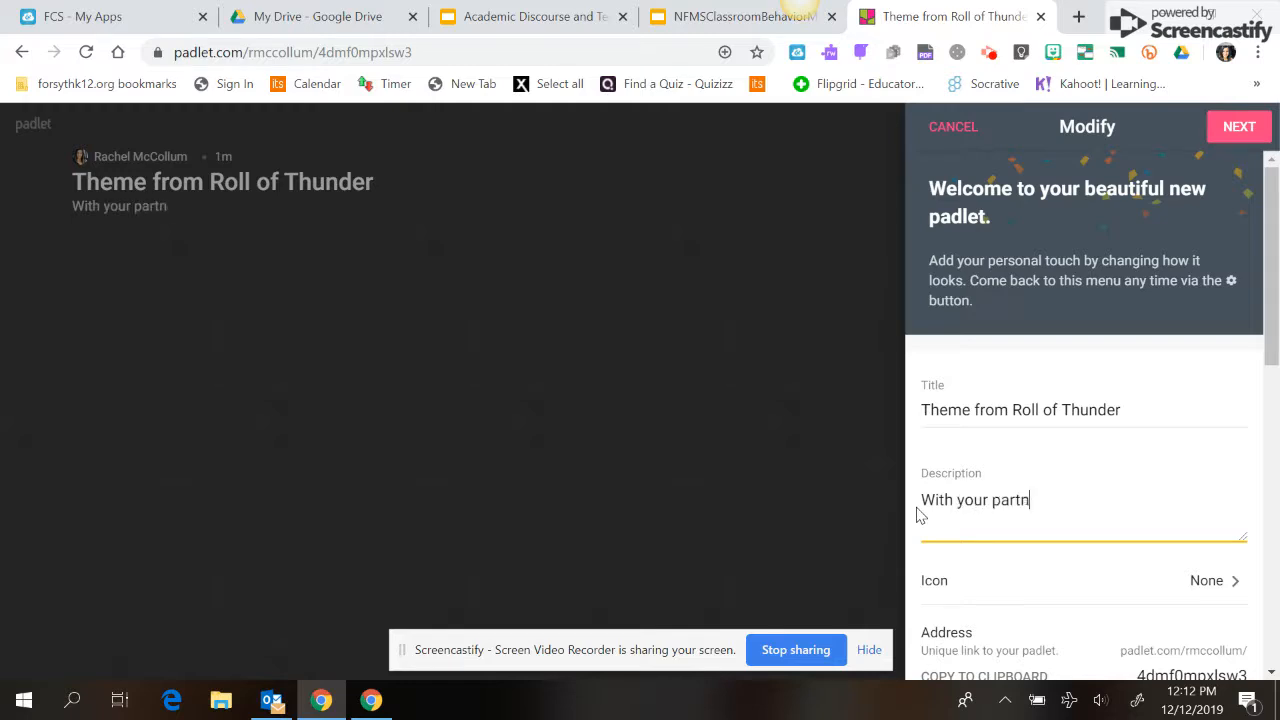
type("er discuss the the")
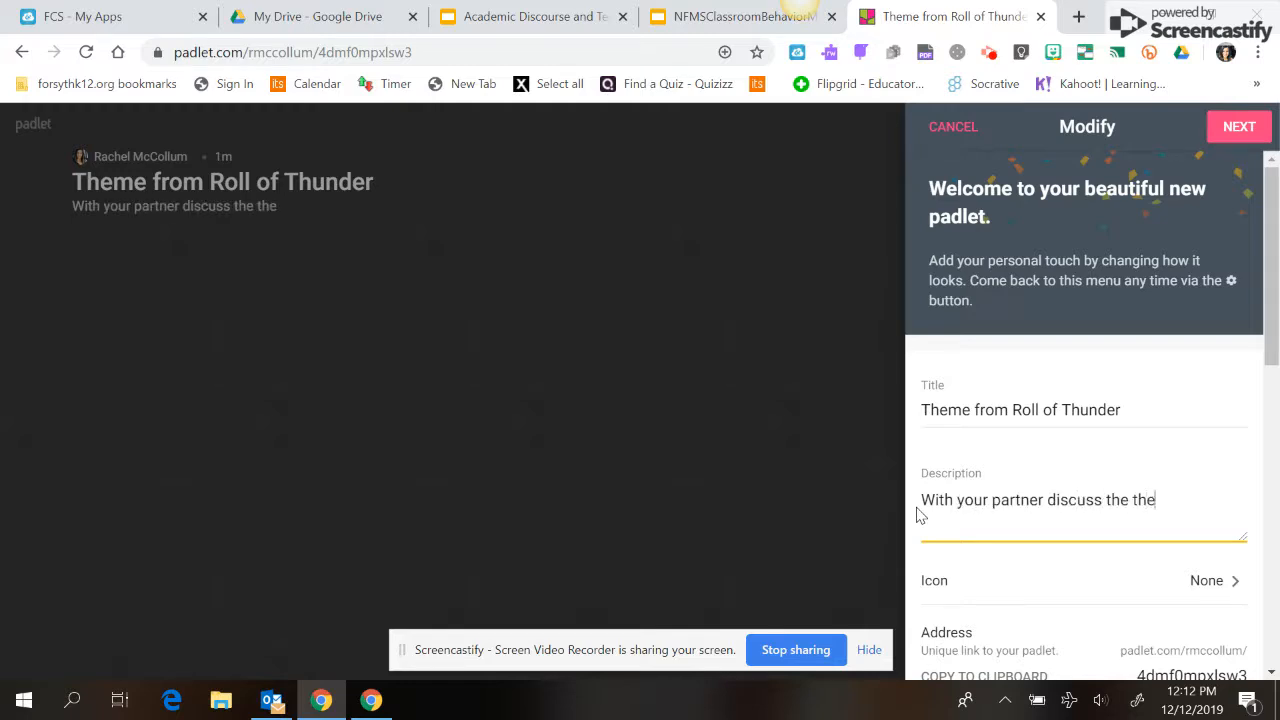
type("me you chose from Chapter 6. ")
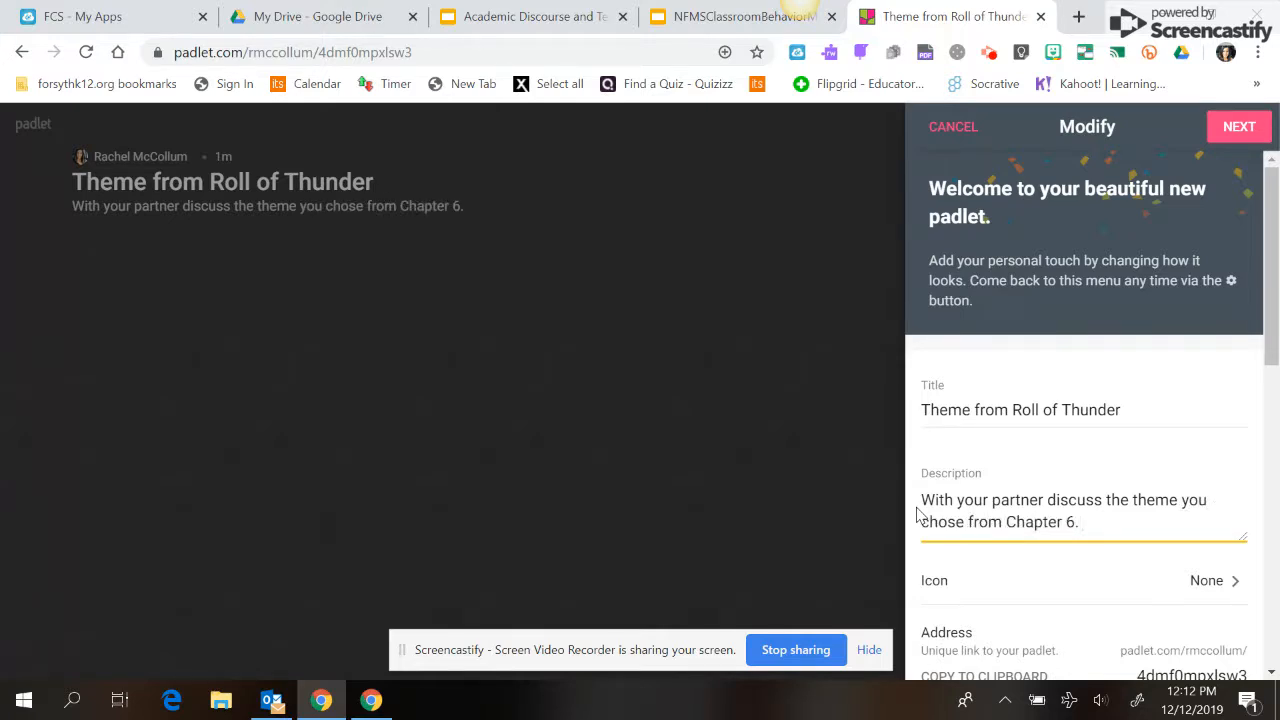
type("Back up your theeme")
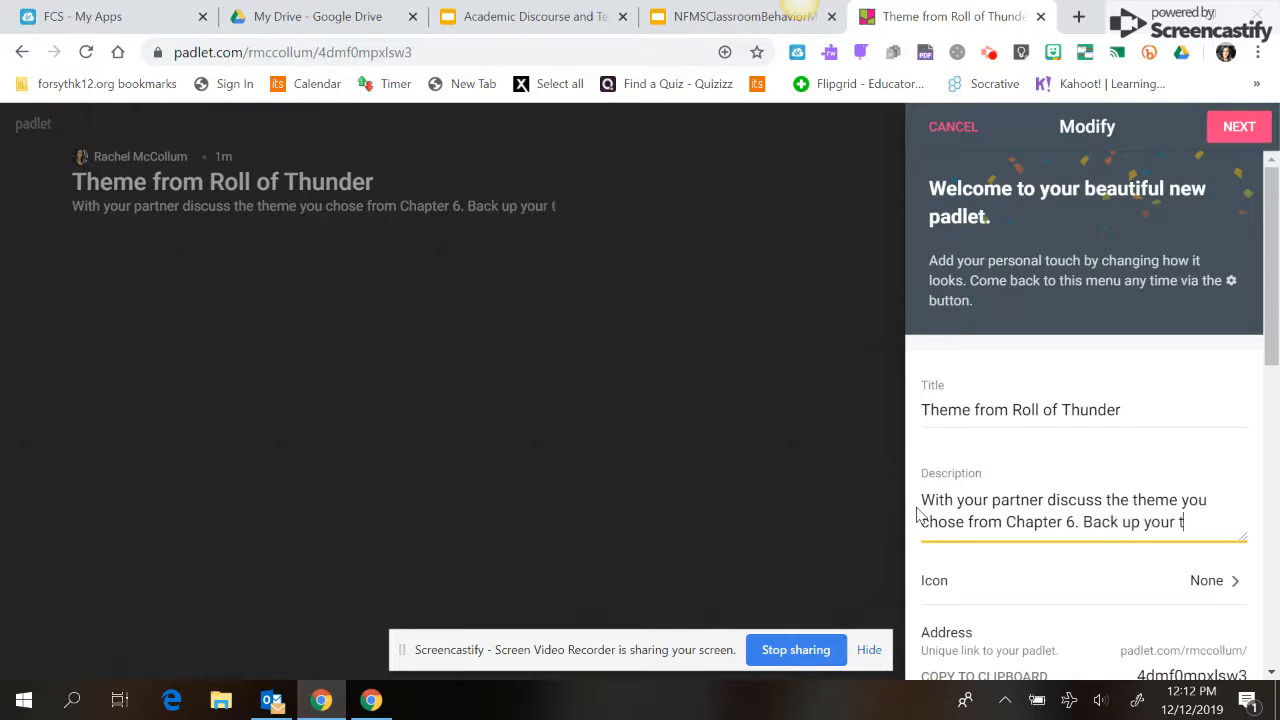
key("BackSpace")
key("BackSpace")
key("BackSpace")
type("me with two piece")
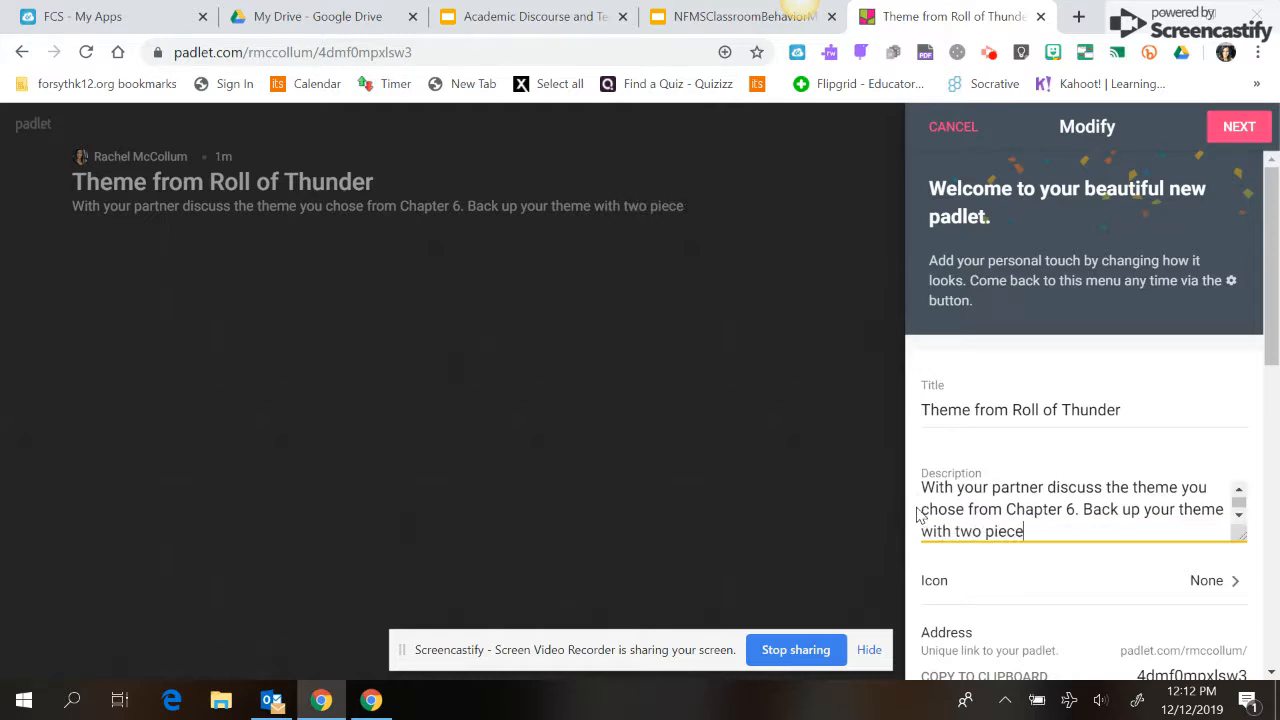
type("s of evidence.")
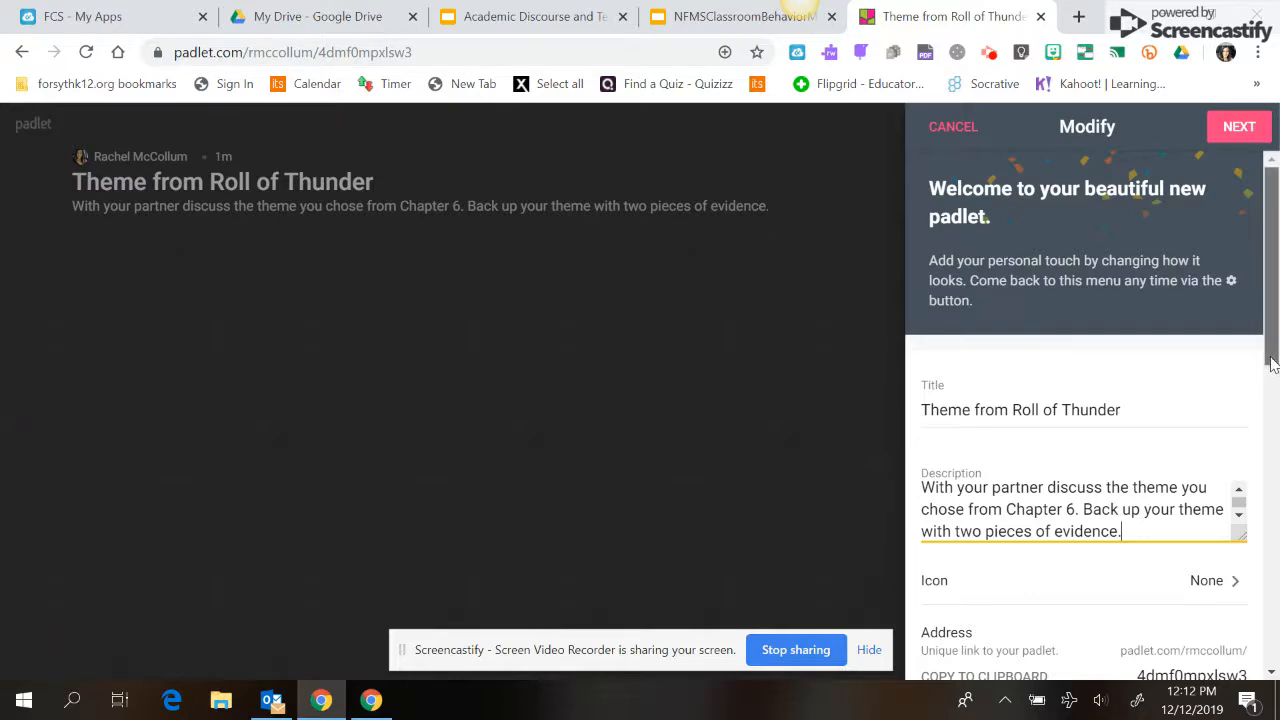
Set the padlet's wallpaper to the Chevron pattern from Textures and Patterns and return to the main settings
scroll(1272, 365, "down", 2)
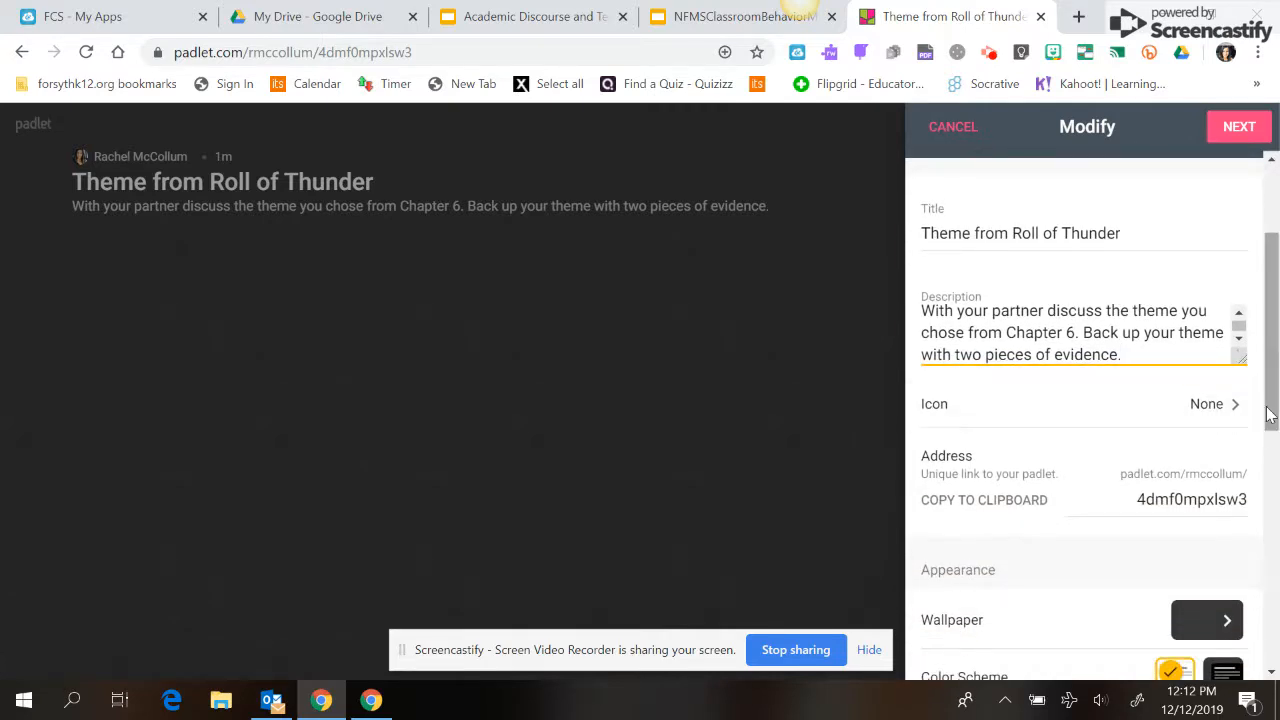
left_click_drag(1274, 418, 1268, 516)
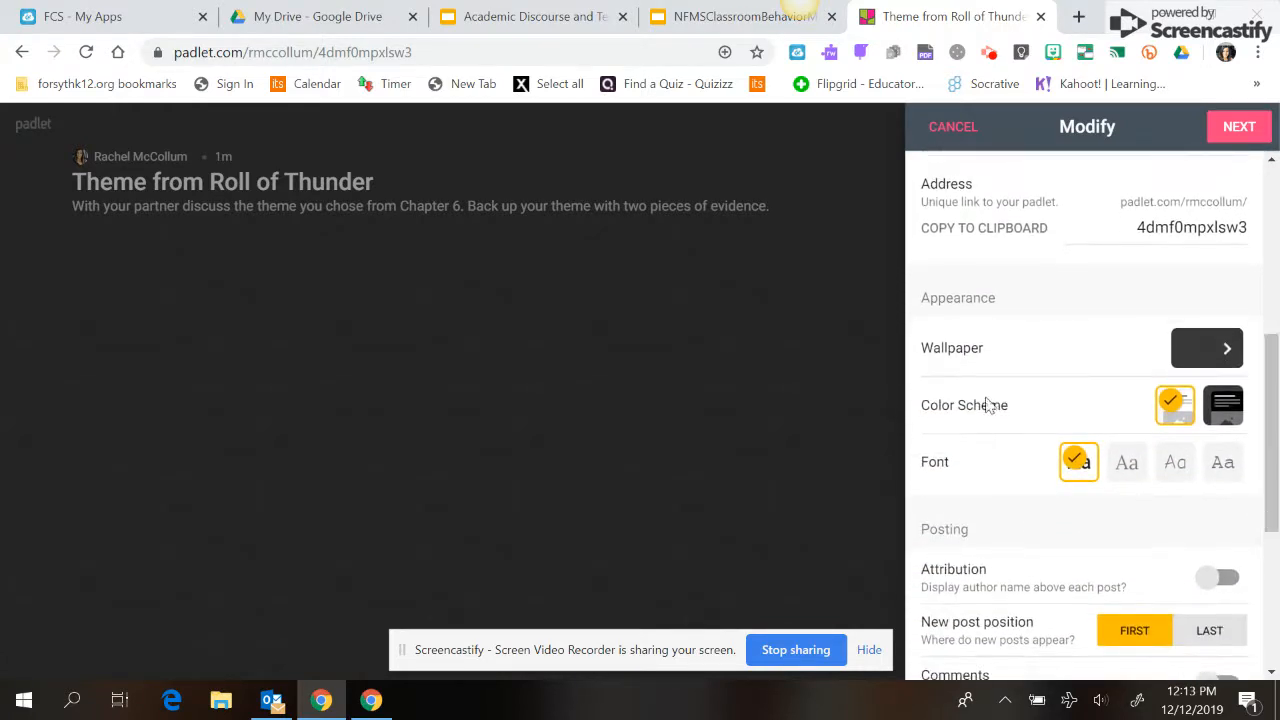
left_click(1230, 356)
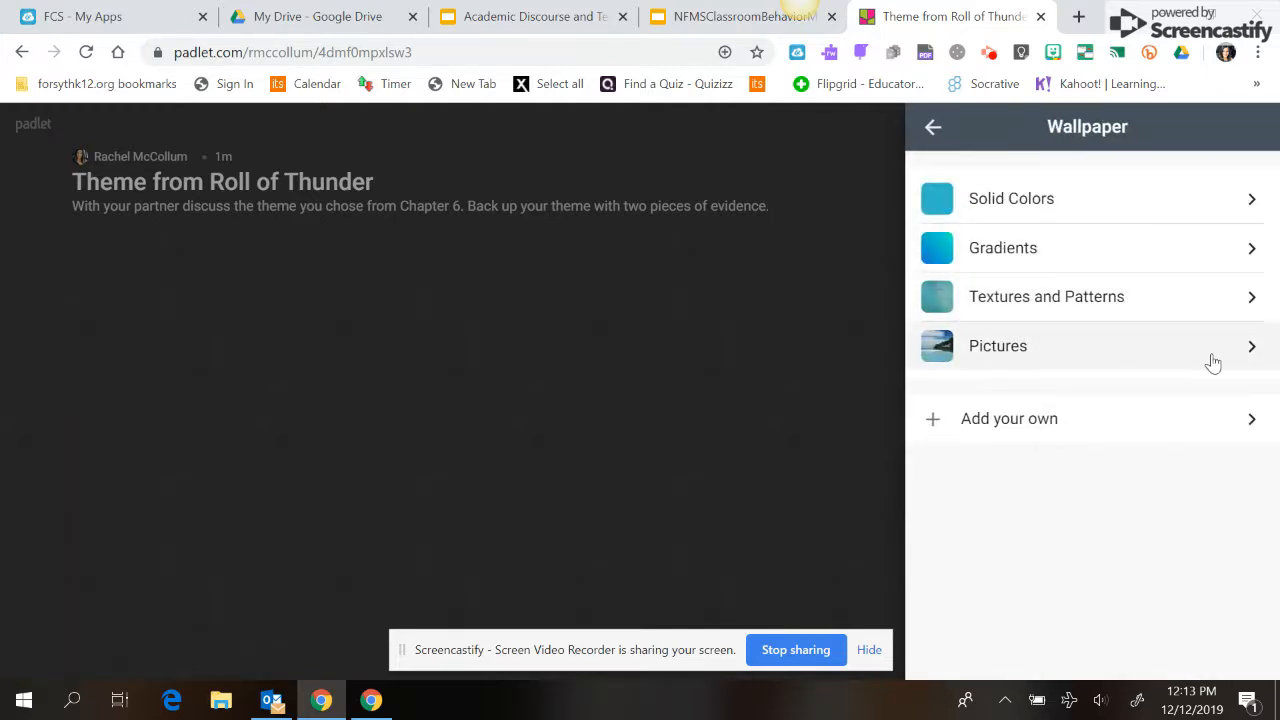
left_click(1253, 299)
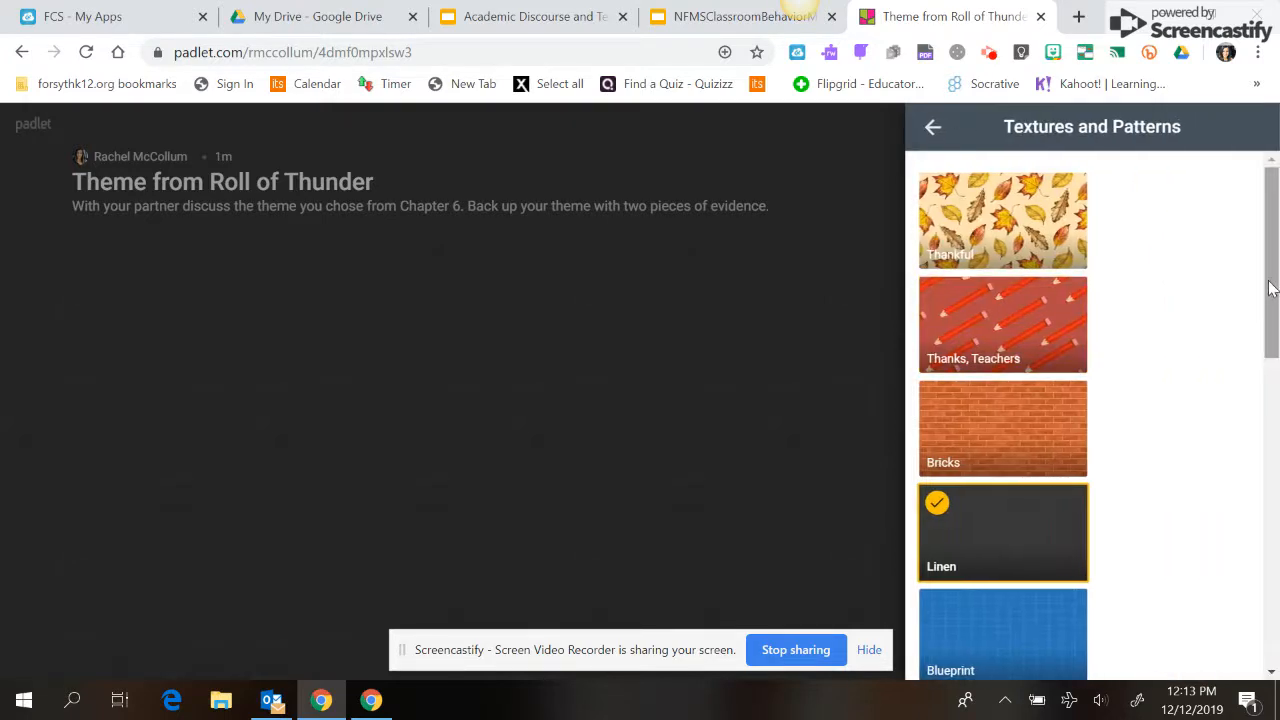
left_click_drag(1270, 288, 1256, 514)
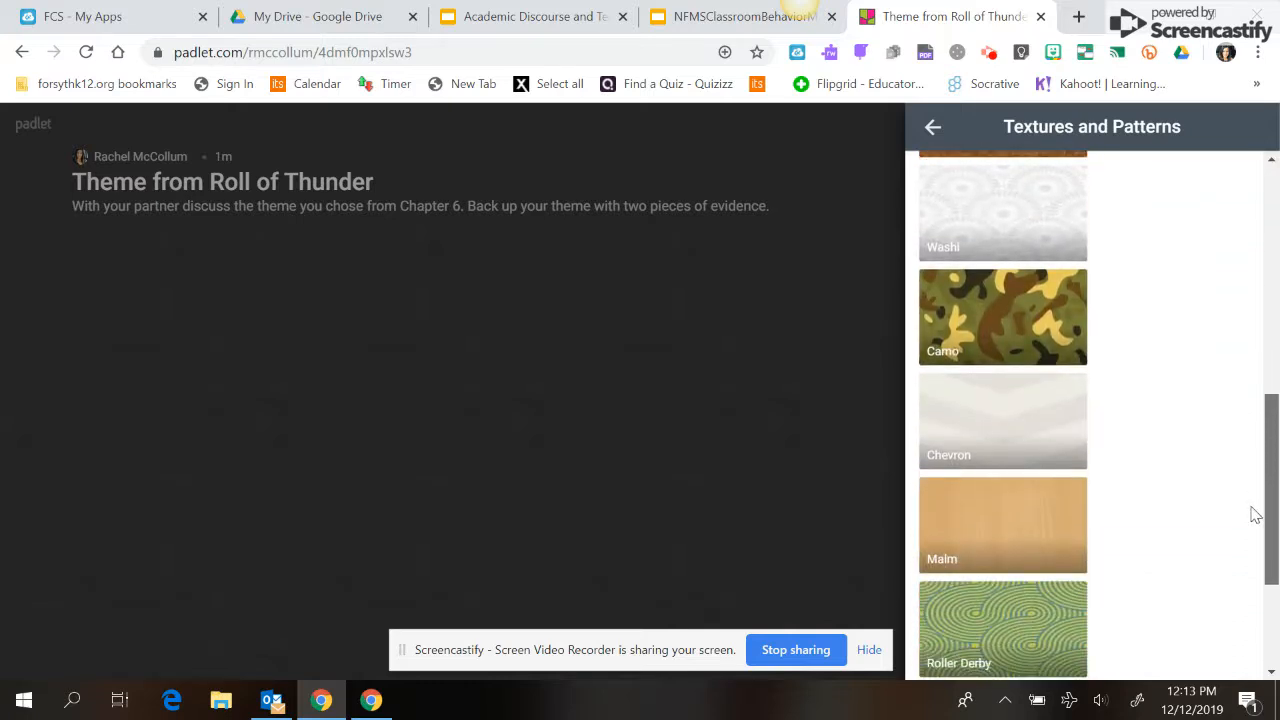
left_click(1010, 438)
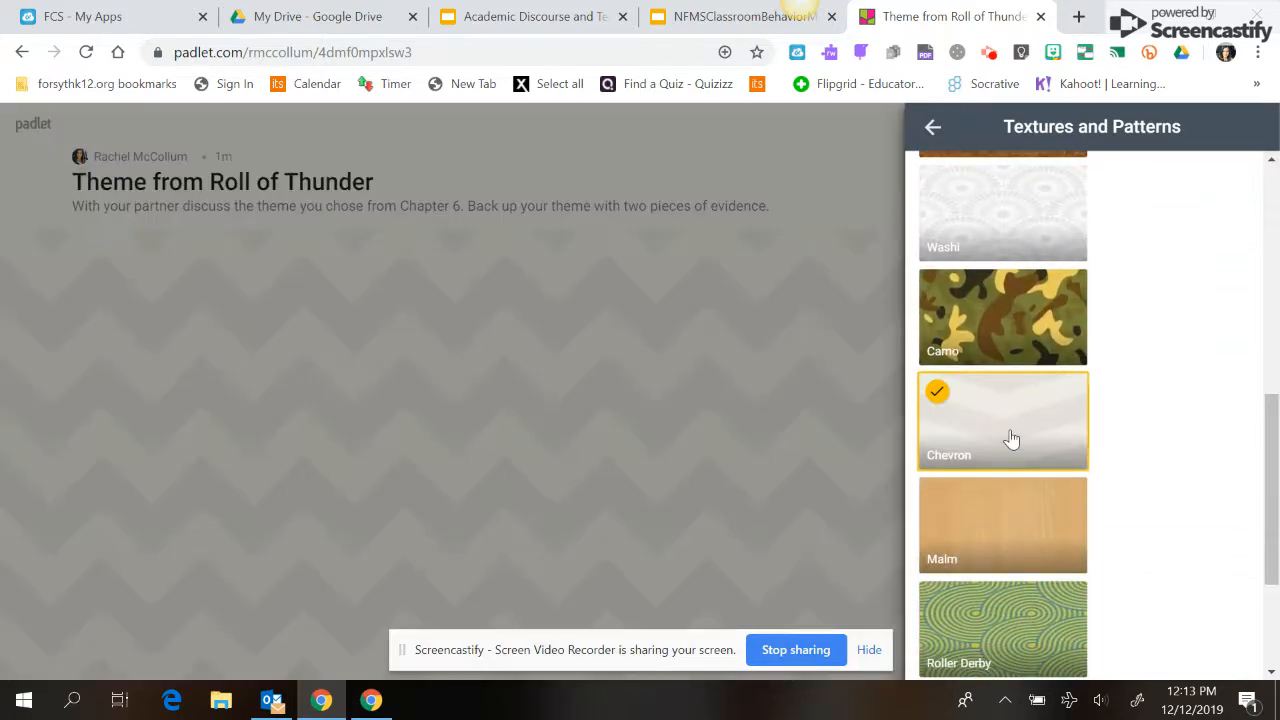
left_click(932, 130)
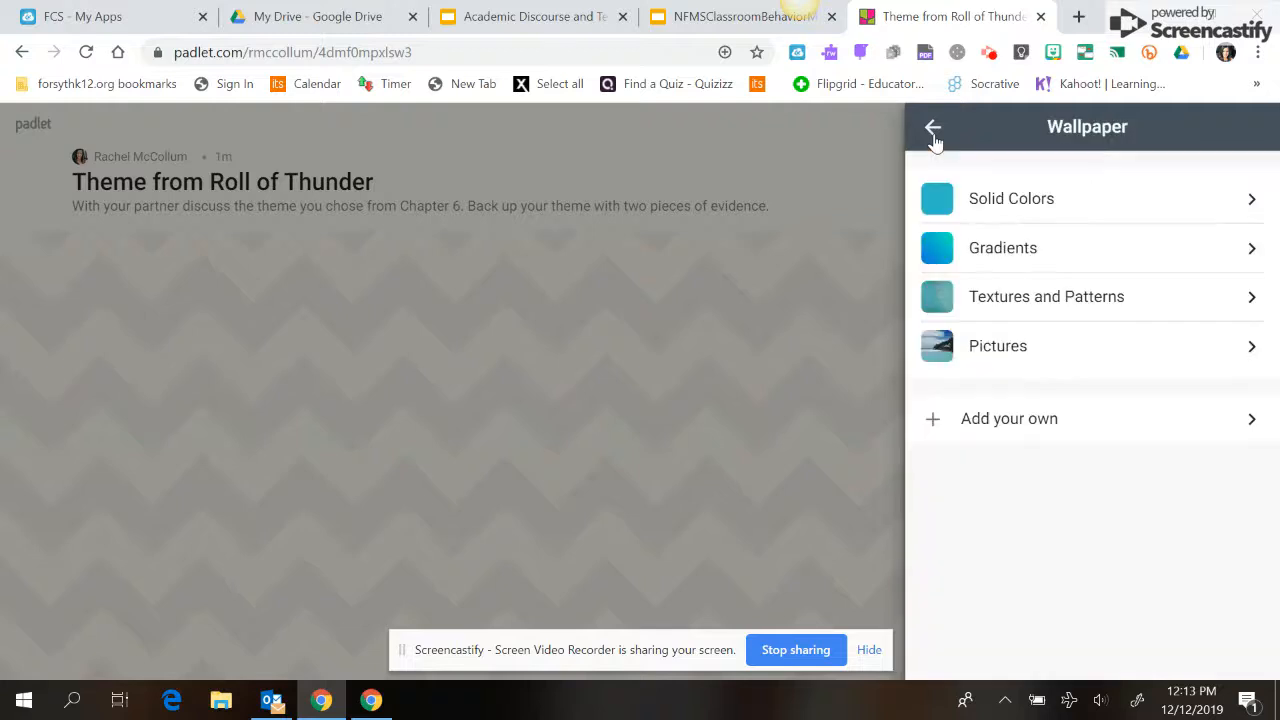
left_click(932, 130)
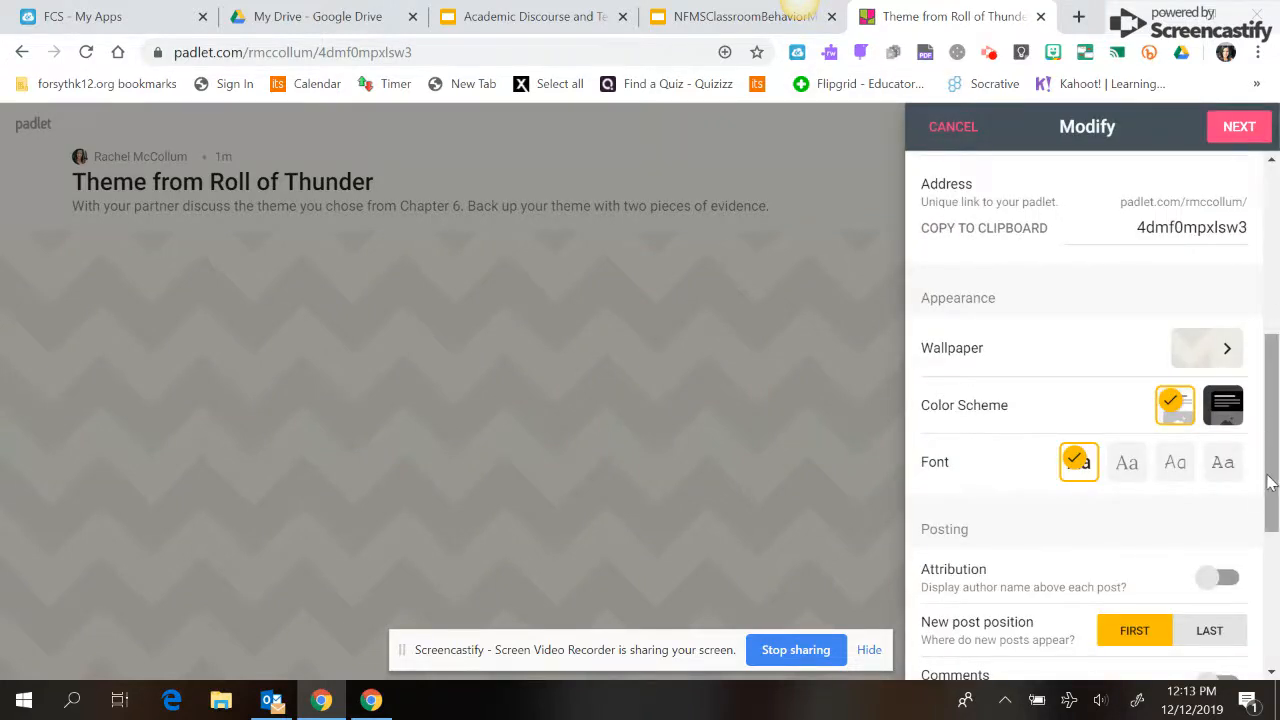
right_click(1265, 514)
left_click(737, 412)
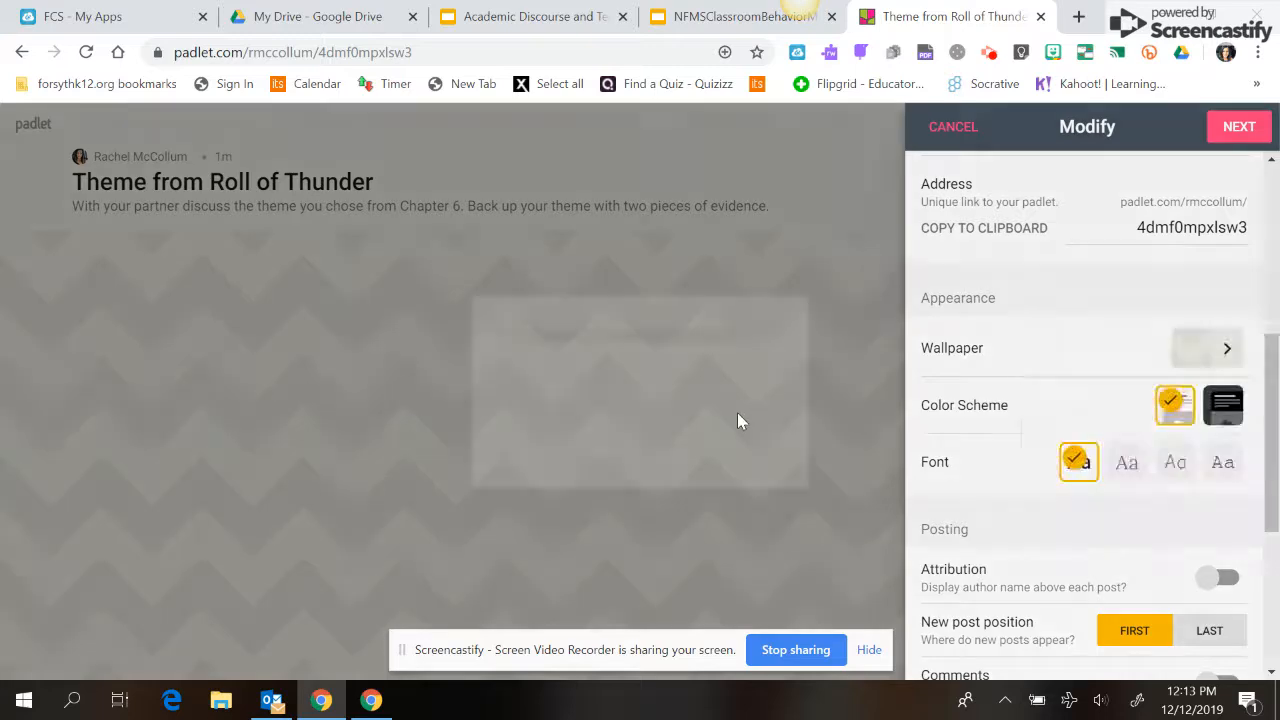
left_click(788, 468)
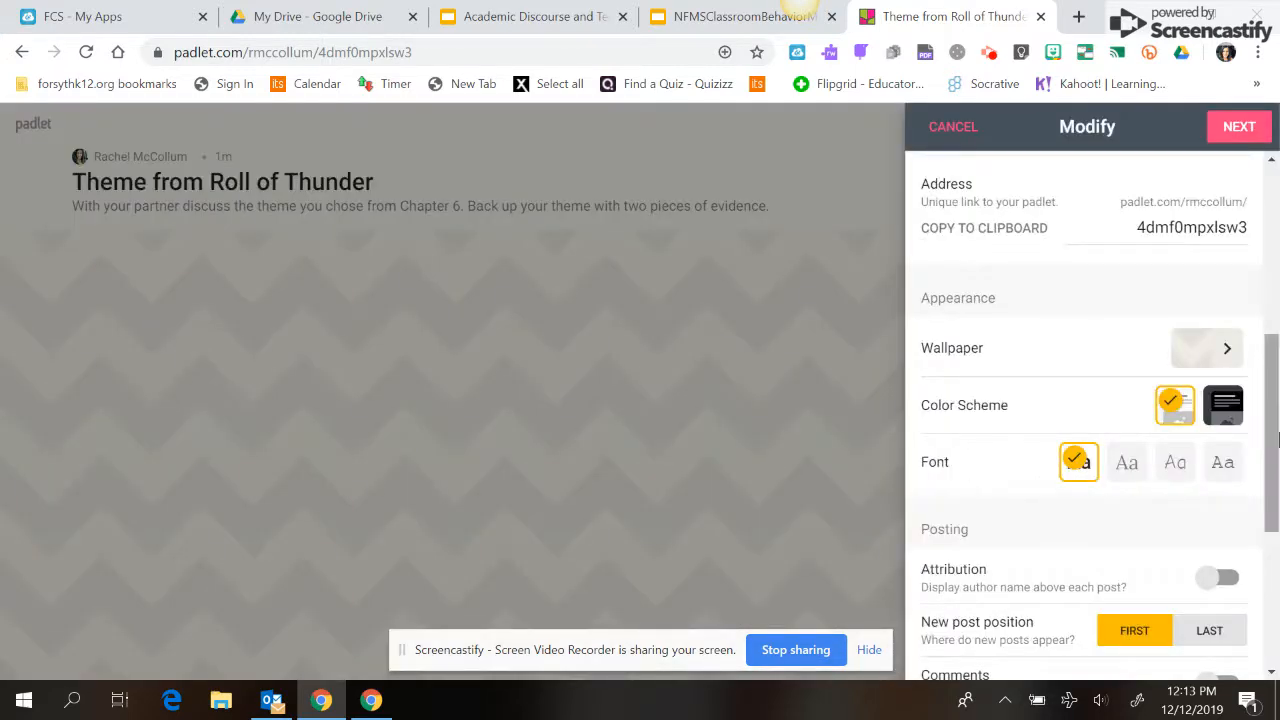
right_click(1278, 453)
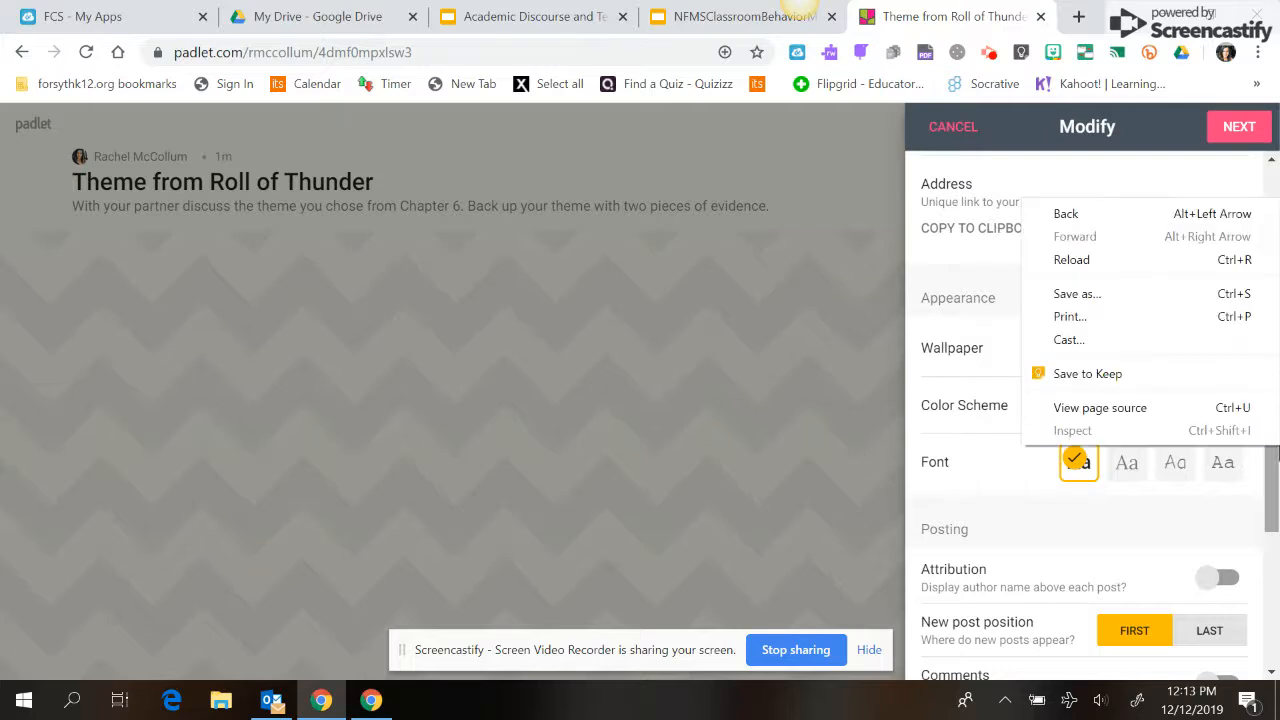
left_click(1275, 480)
Set the post reactions to Like and return to the main padlet settings
left_click_drag(1275, 480, 1276, 585)
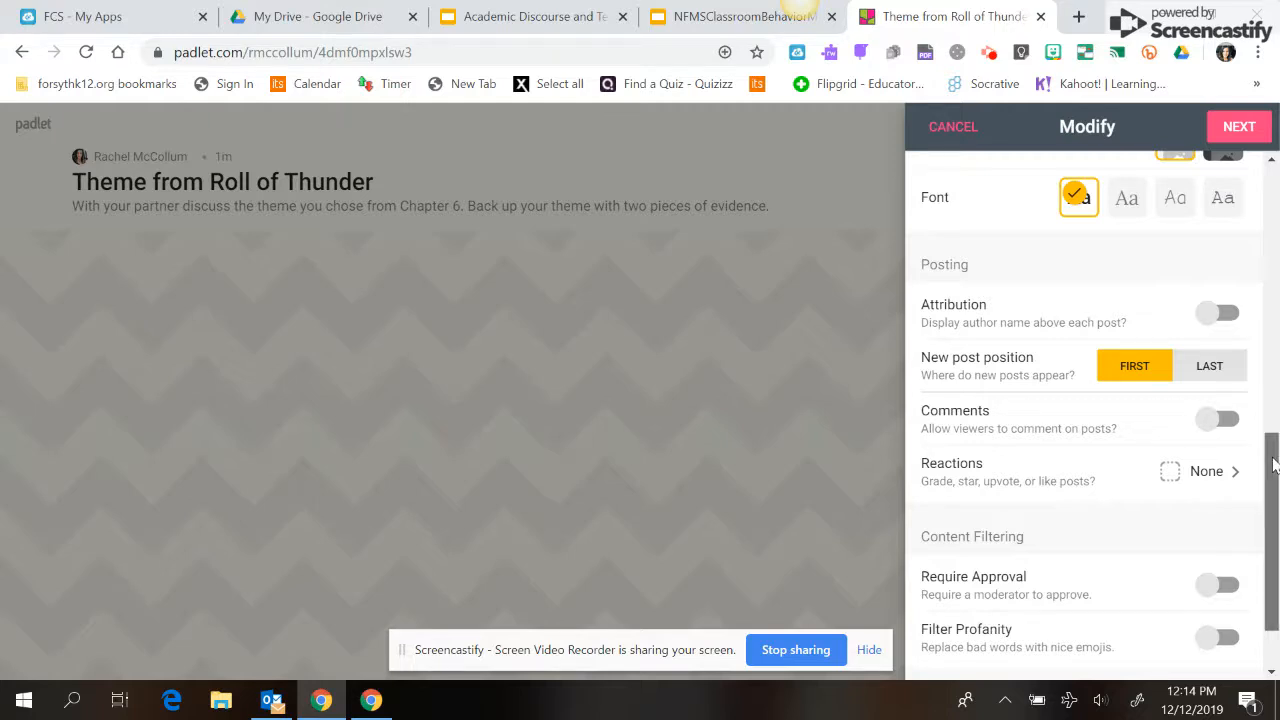
left_click_drag(1274, 463, 1271, 491)
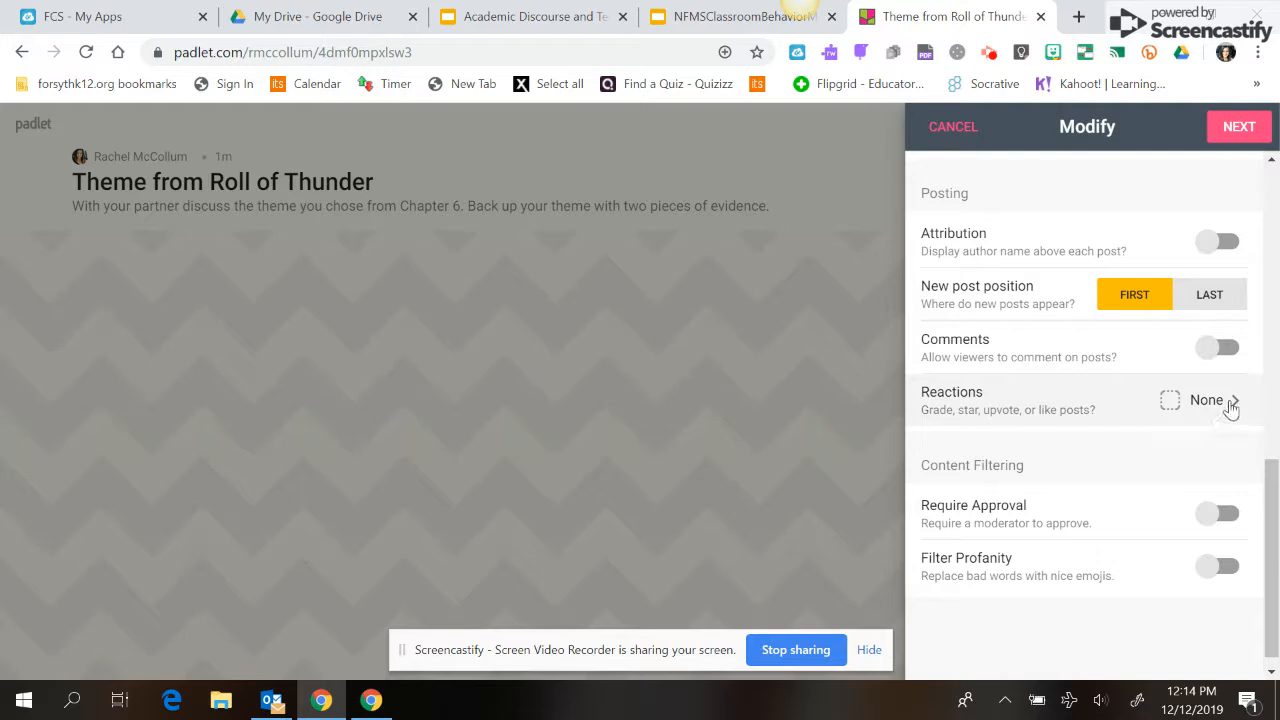
left_click(1231, 404)
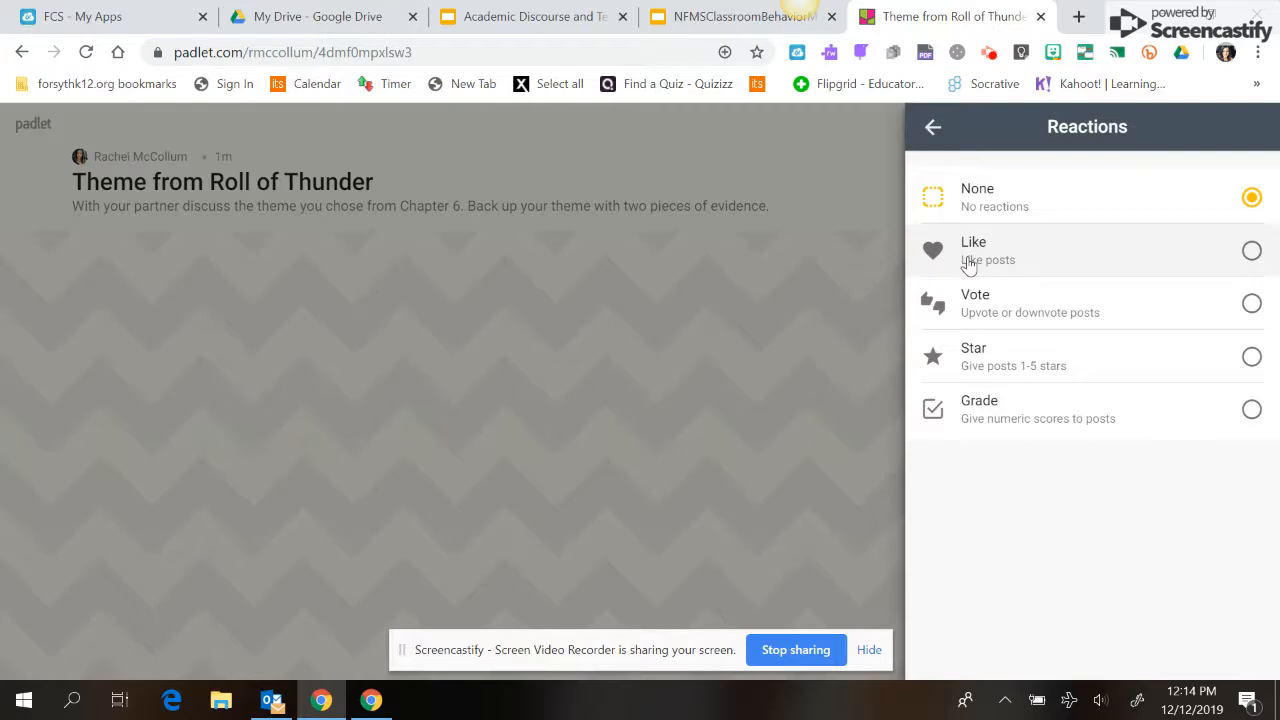
left_click(1251, 251)
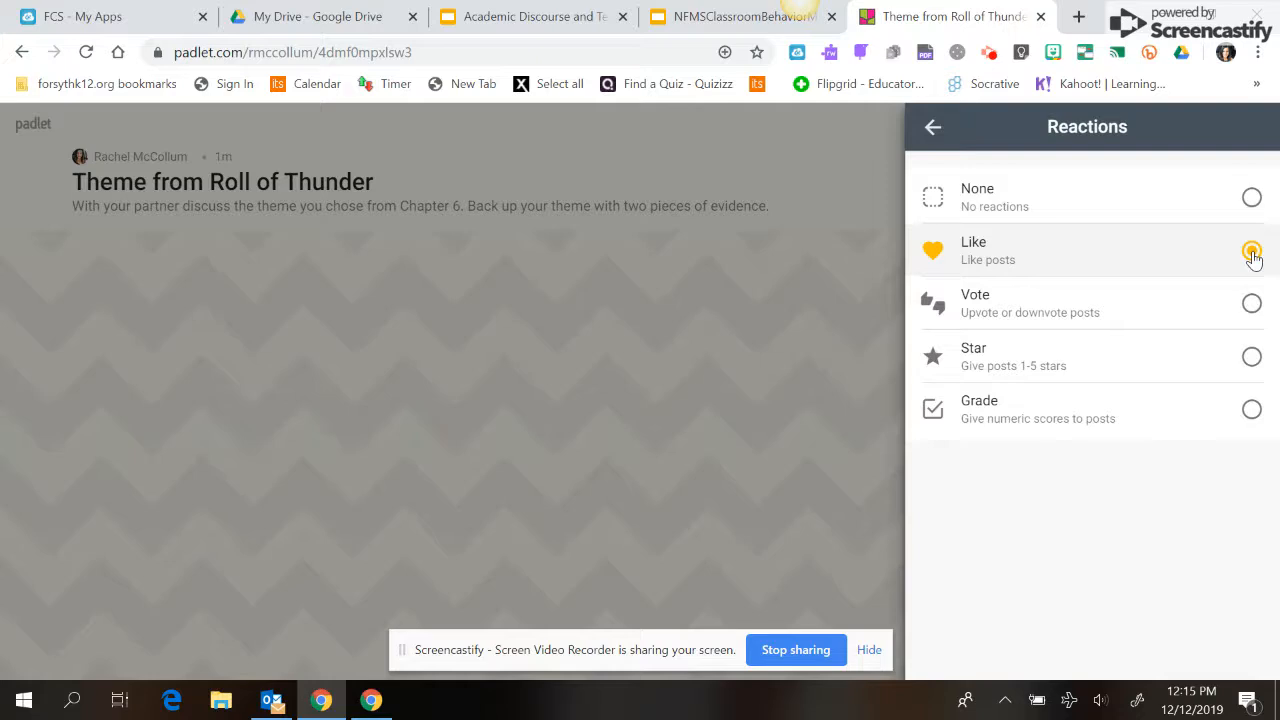
left_click(932, 128)
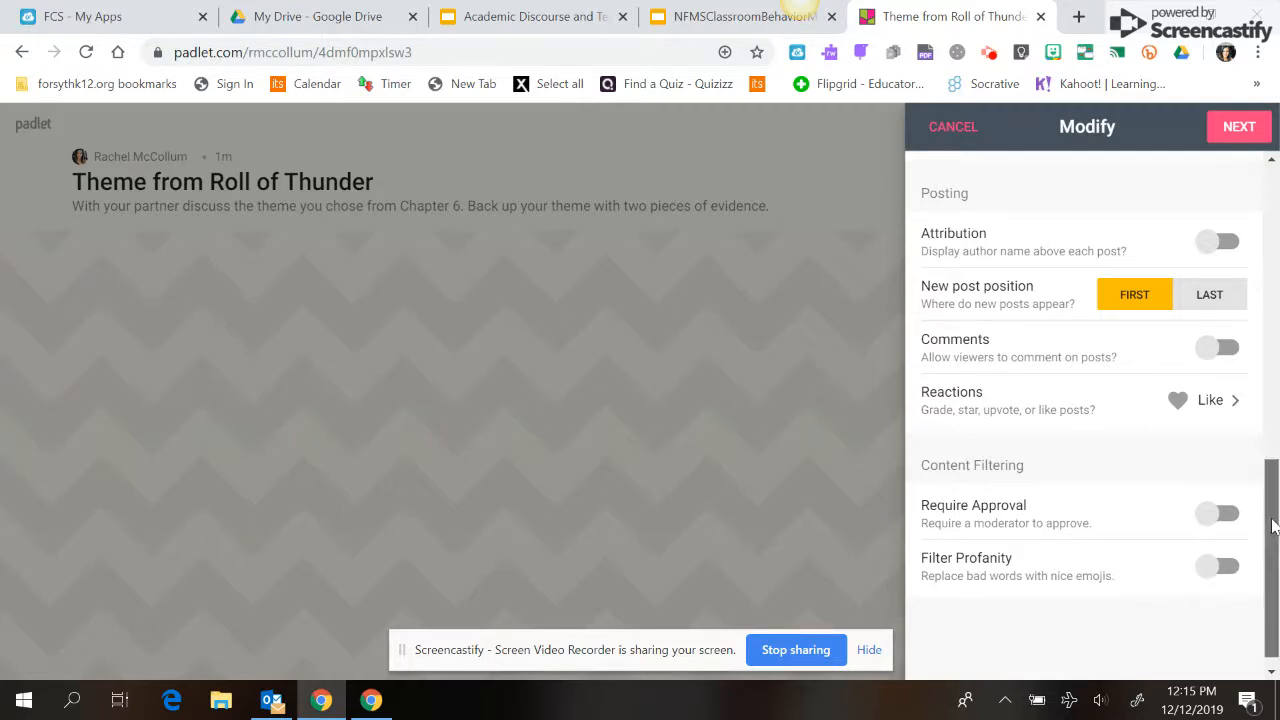
Copy the padlet's unique web address to the clipboard
left_click_drag(1274, 527, 1270, 344)
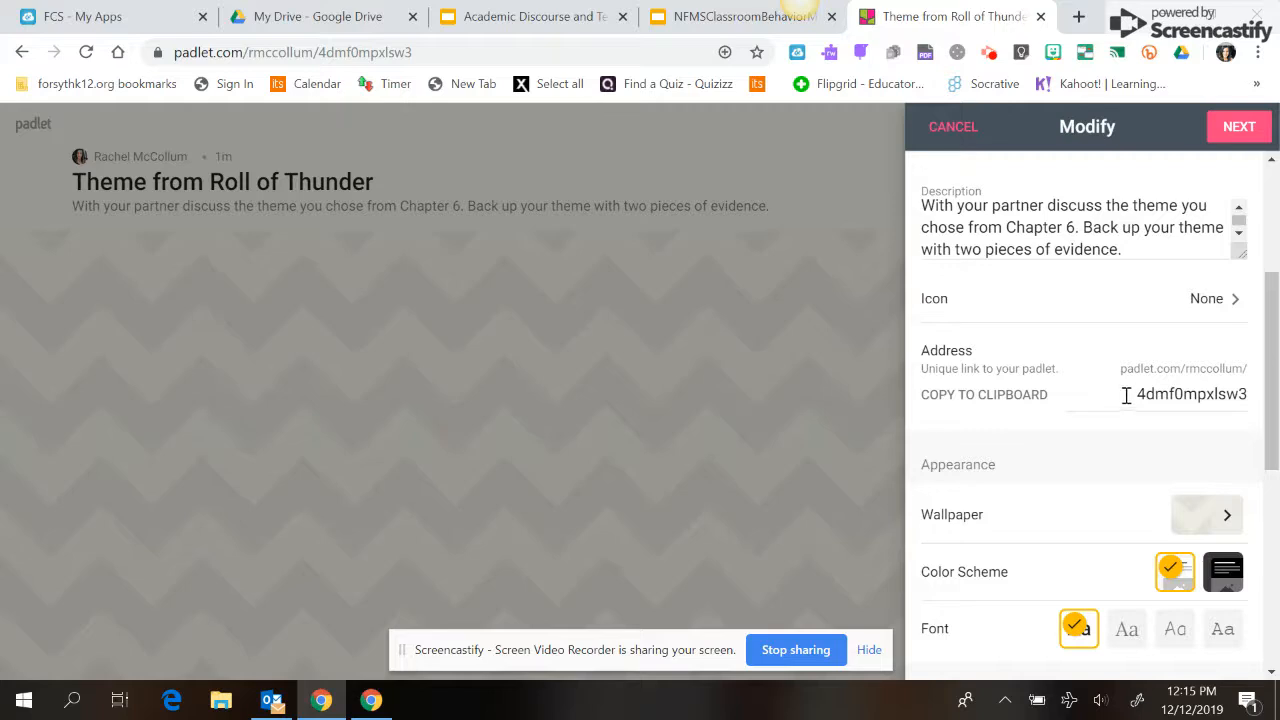
left_click_drag(1123, 393, 1145, 391)
left_click(1008, 407)
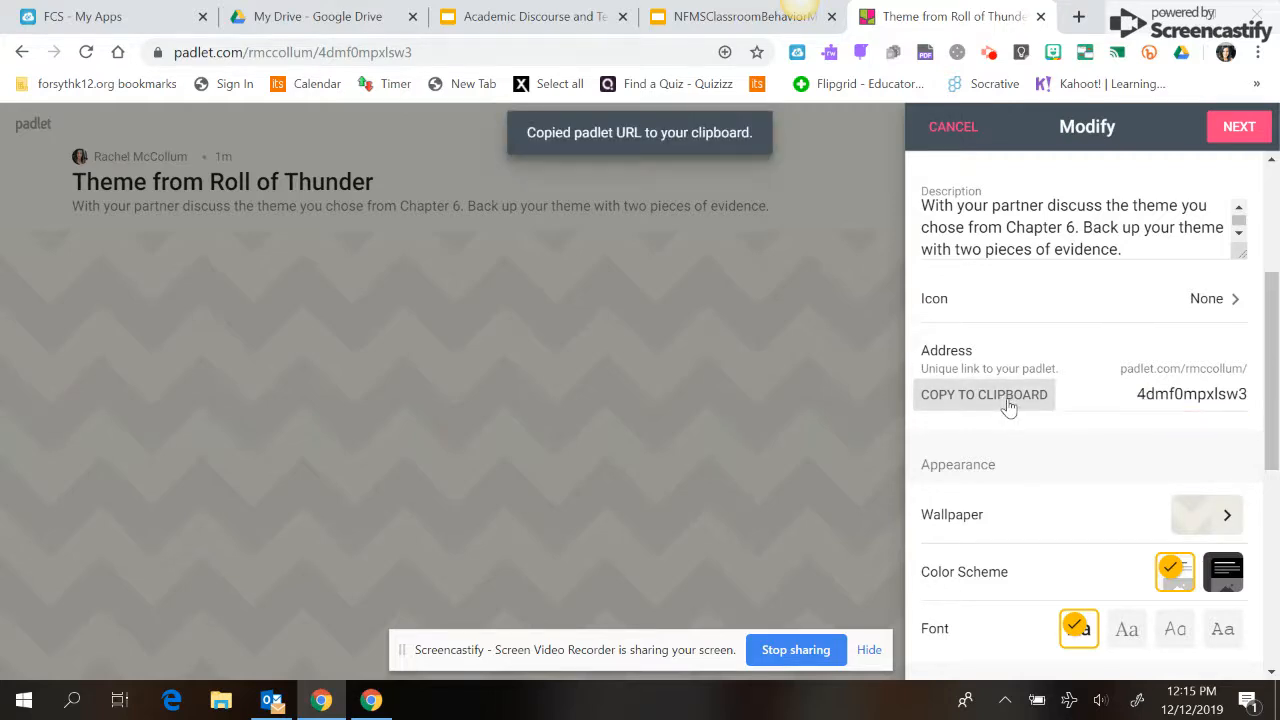
left_click_drag(1121, 371, 1252, 400)
left_click(1110, 394)
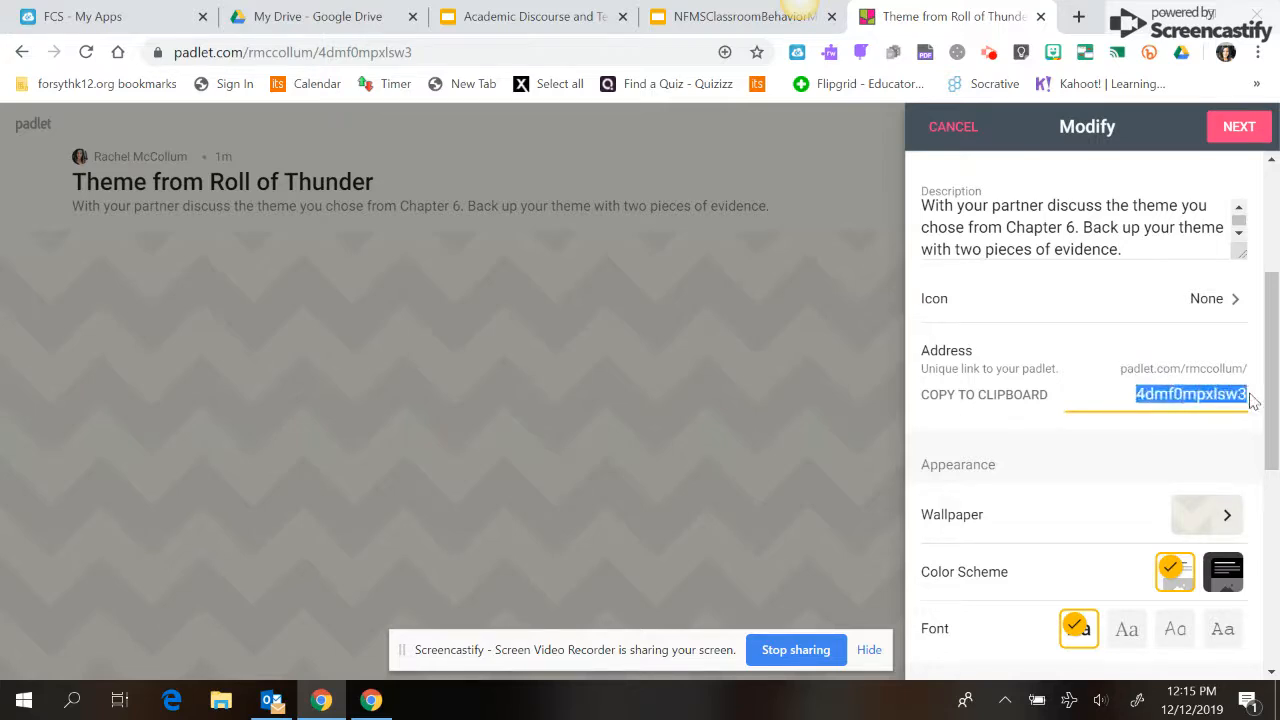